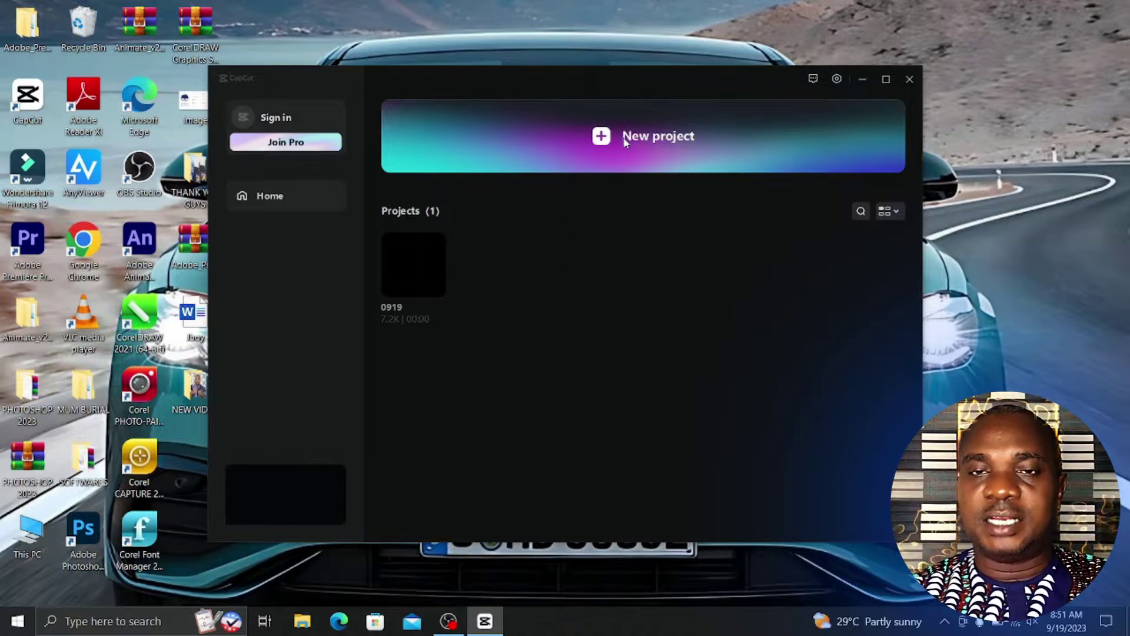
# Create the new empty project 0919 (1) and dismiss the privacy-policy notice with Got it
pyautogui.click(625, 141)
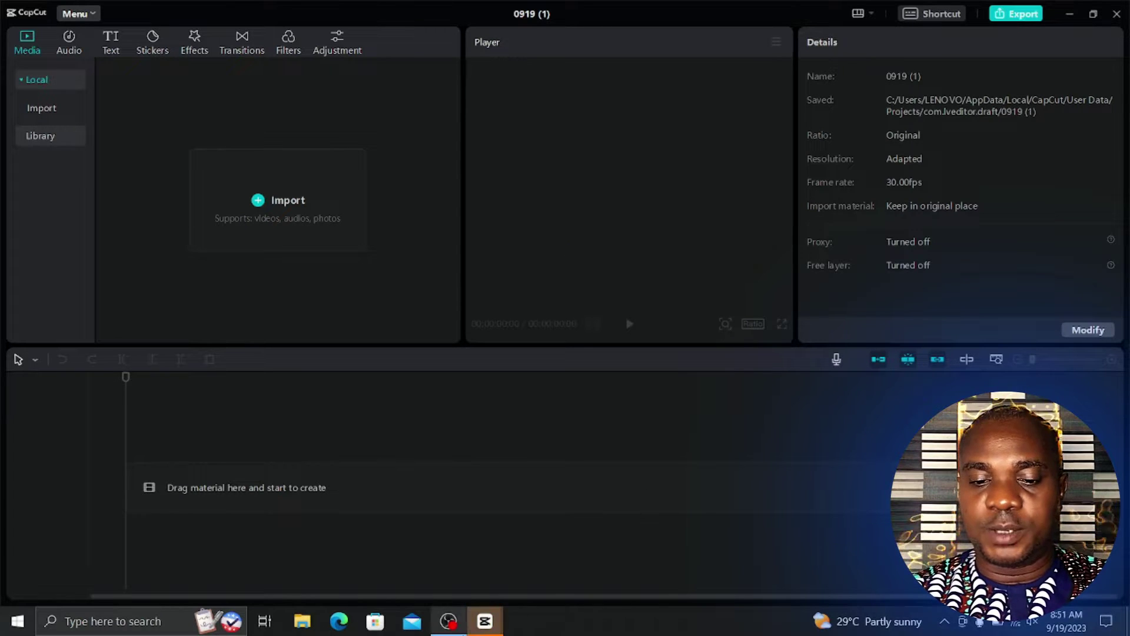
pyautogui.moveTo(489, 631)
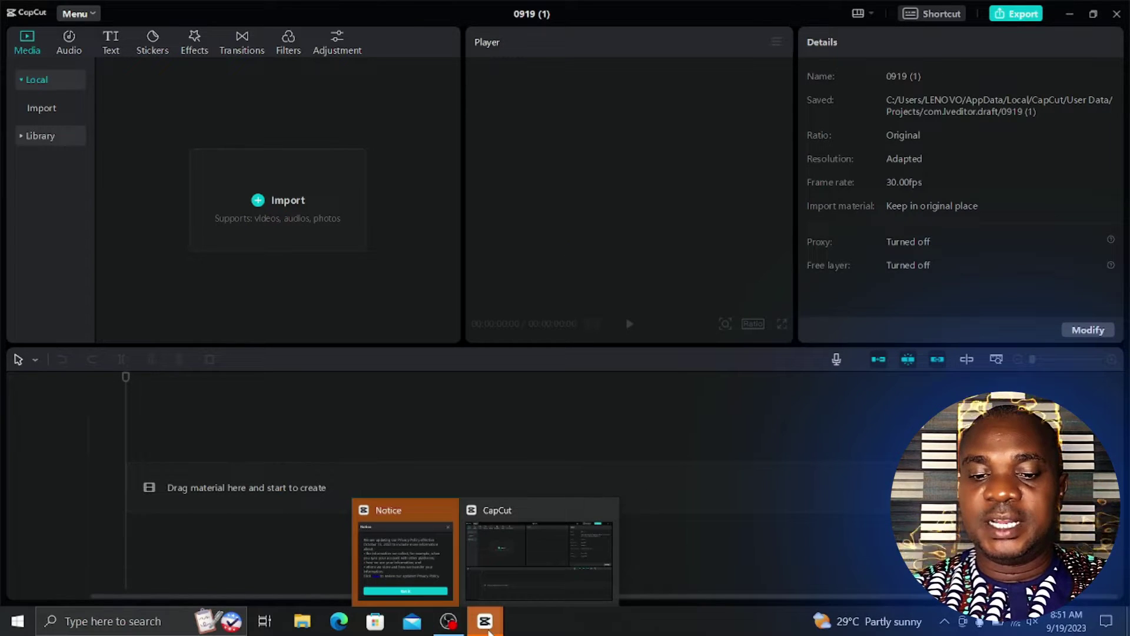
pyautogui.click(421, 567)
pyautogui.click(580, 394)
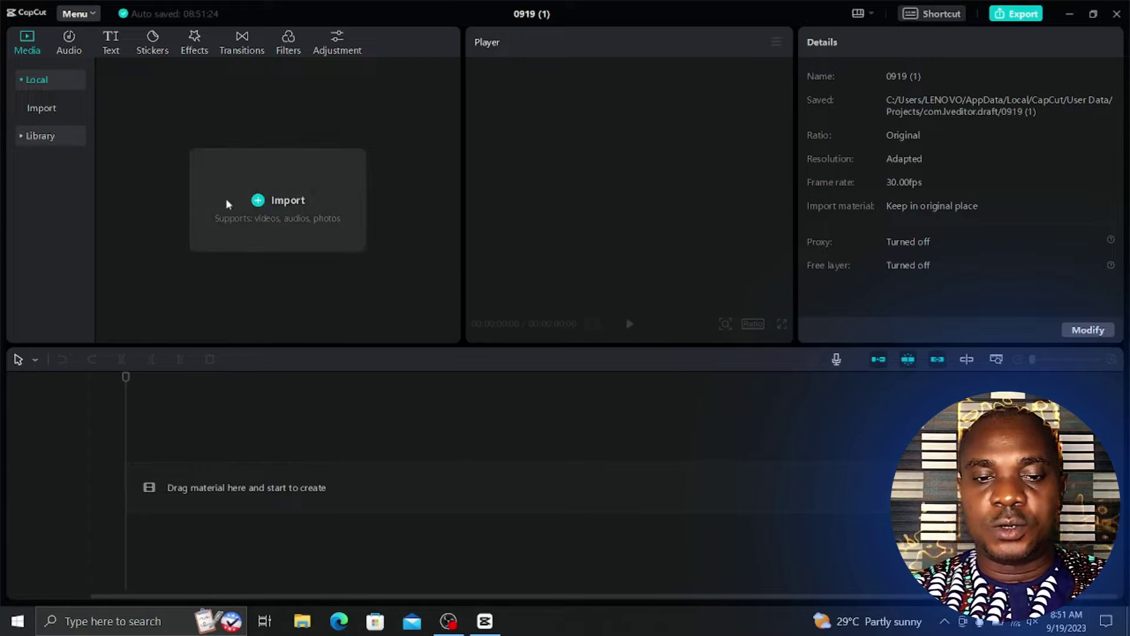
# Import ADD FITE ON YOUR BODY 2.mp4 from Desktop > NEW VIDEO into the media panel
pyautogui.click(280, 172)
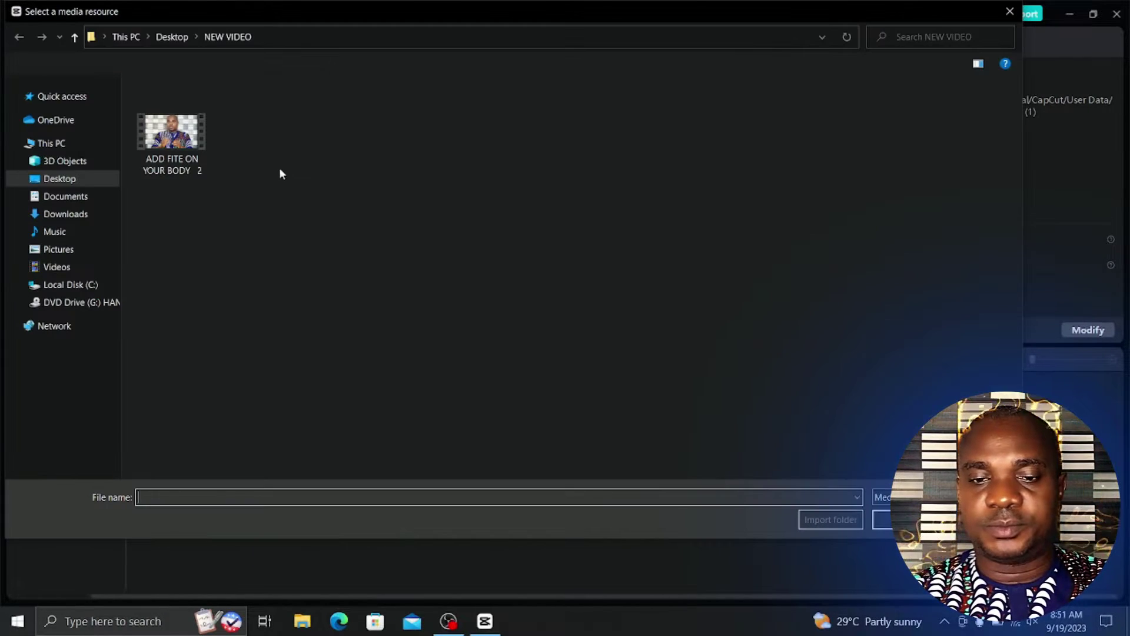
pyautogui.click(66, 196)
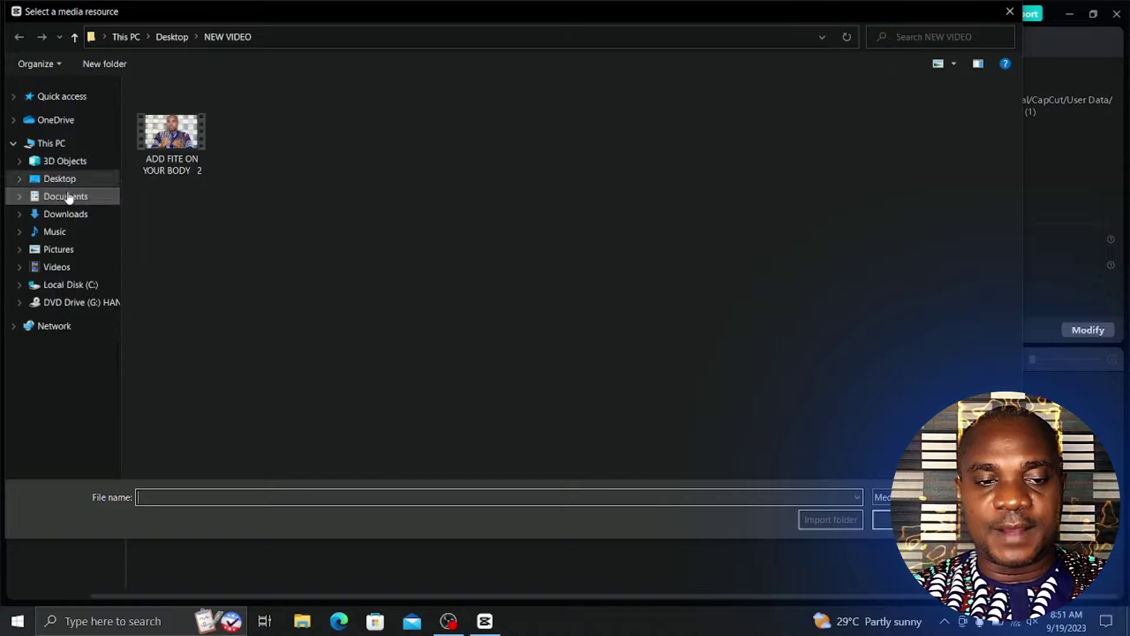
pyautogui.click(55, 231)
pyautogui.click(65, 161)
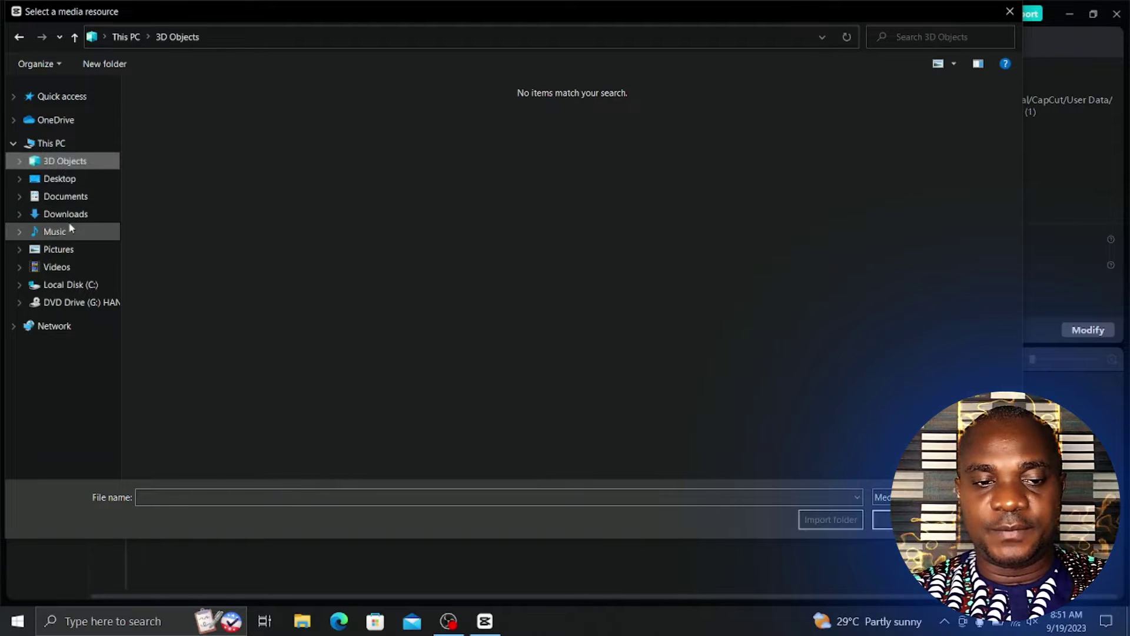
pyautogui.click(56, 231)
pyautogui.click(68, 181)
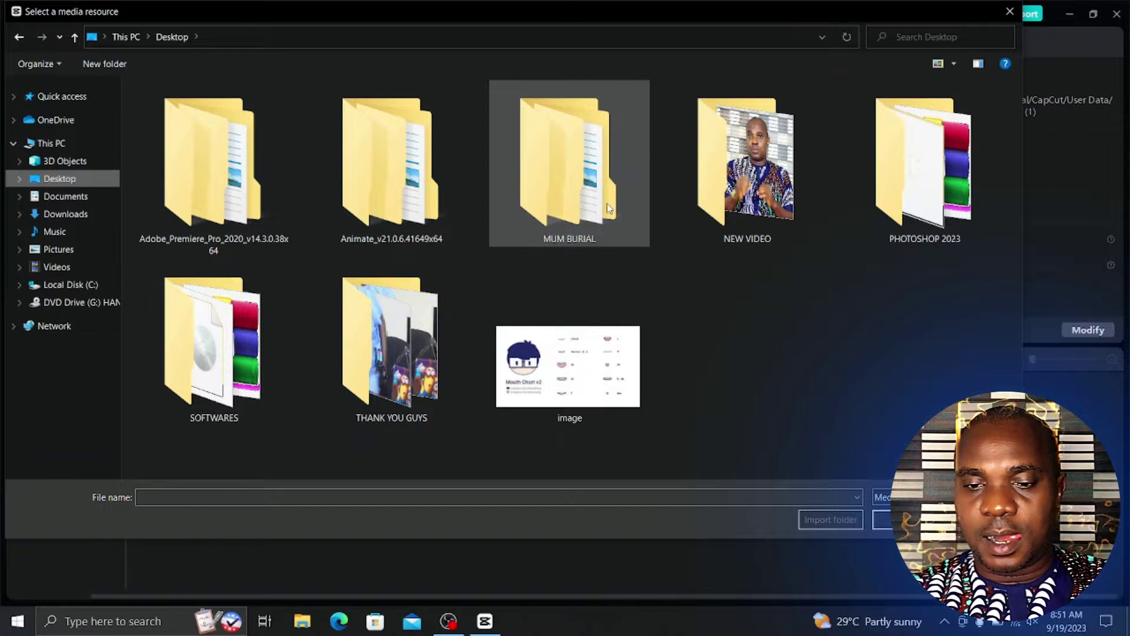
pyautogui.doubleClick(781, 194)
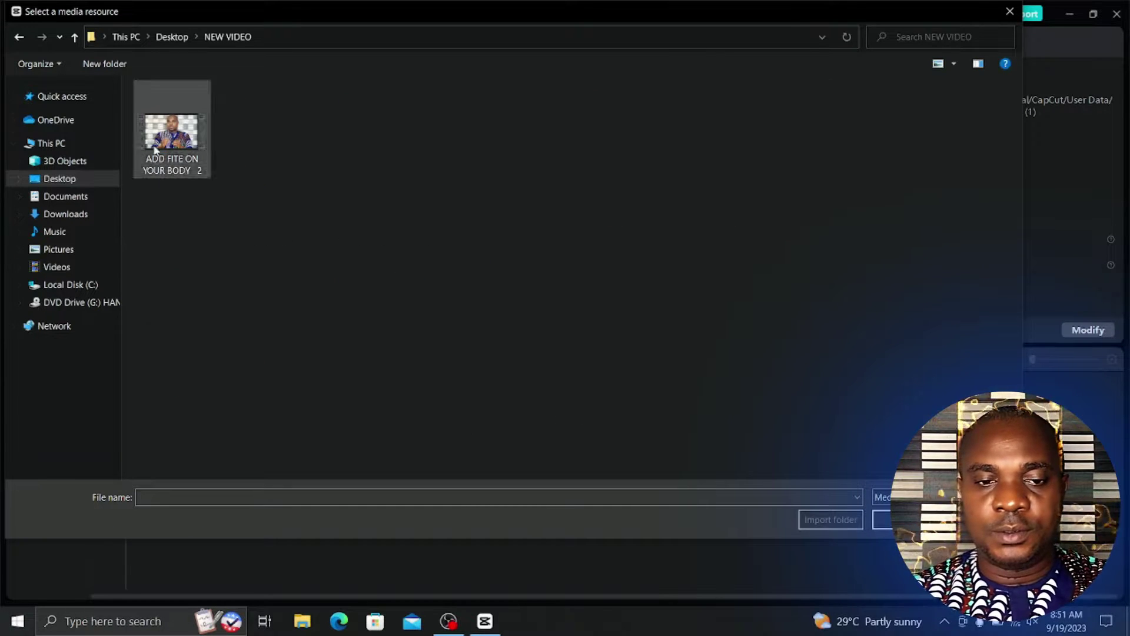
pyautogui.click(168, 151)
pyautogui.doubleClick(173, 144)
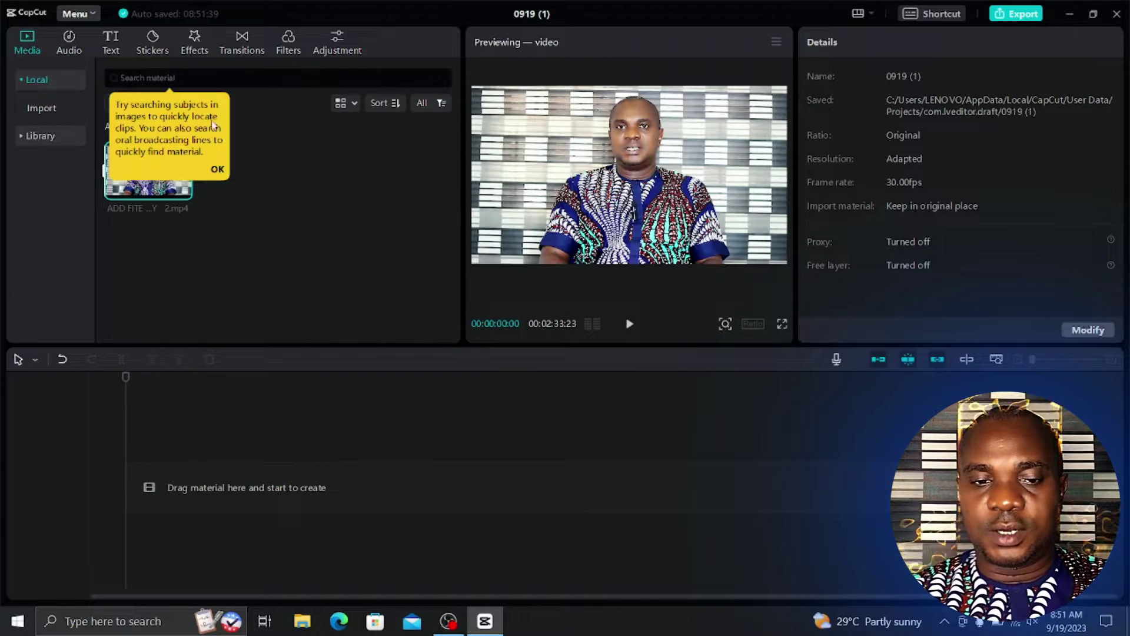
# Dismiss the search tip and drag ADD FITE ON YOUR BODY 2.mp4 onto the timeline track
pyautogui.click(218, 171)
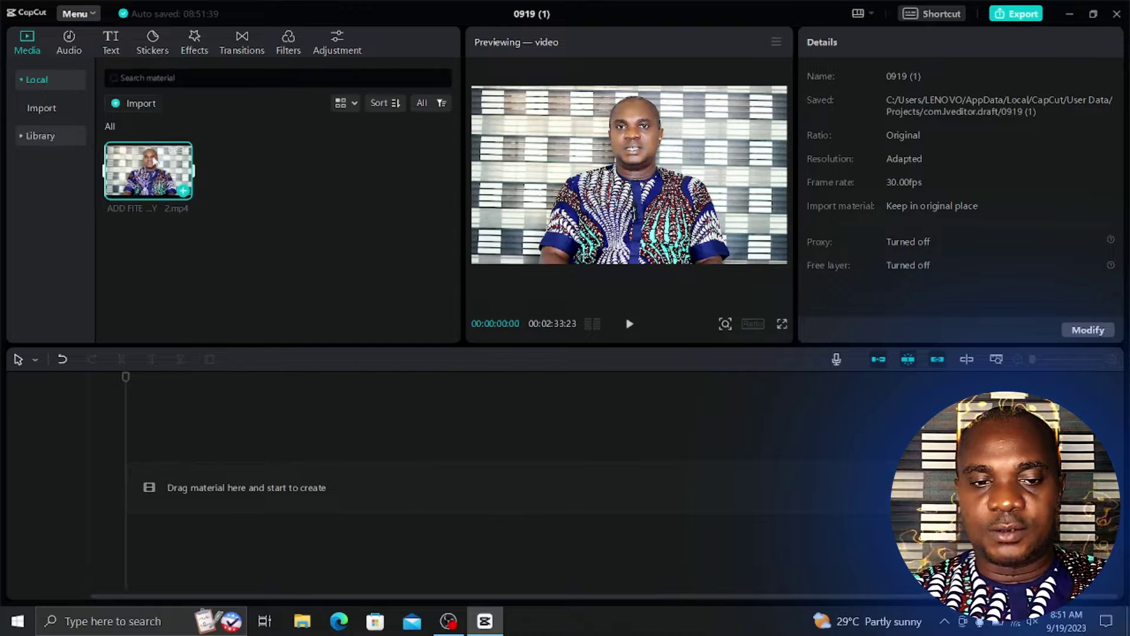
pyautogui.moveTo(155, 175); pyautogui.dragTo(141, 482)
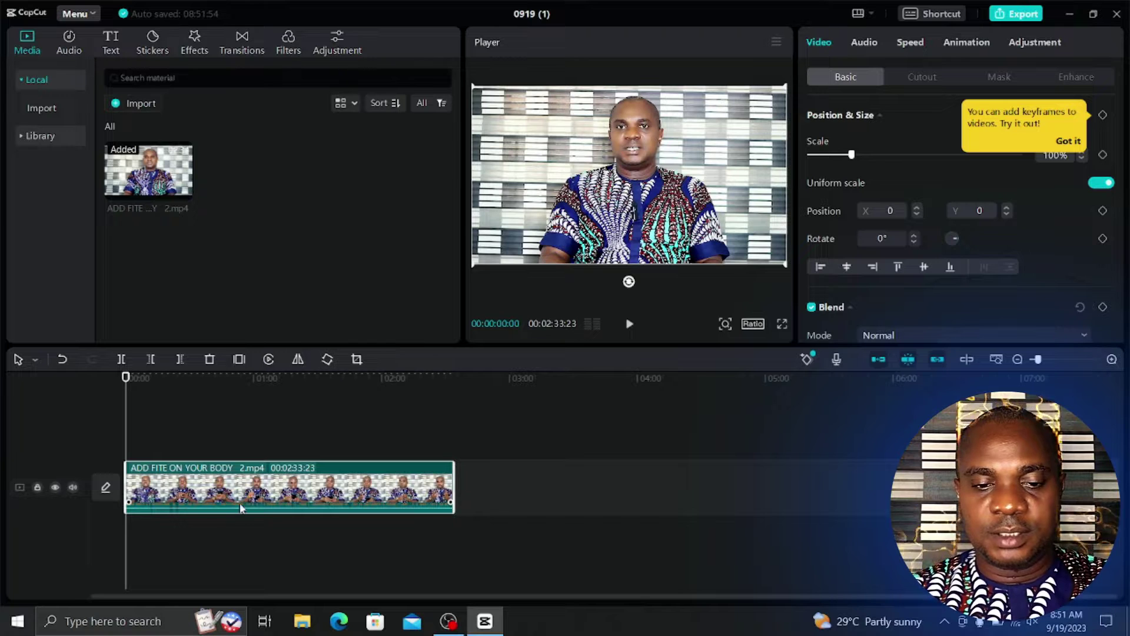
# In the Effects library, collapse Video effects, dismiss the keyframe tip and show Body effects
pyautogui.click(195, 44)
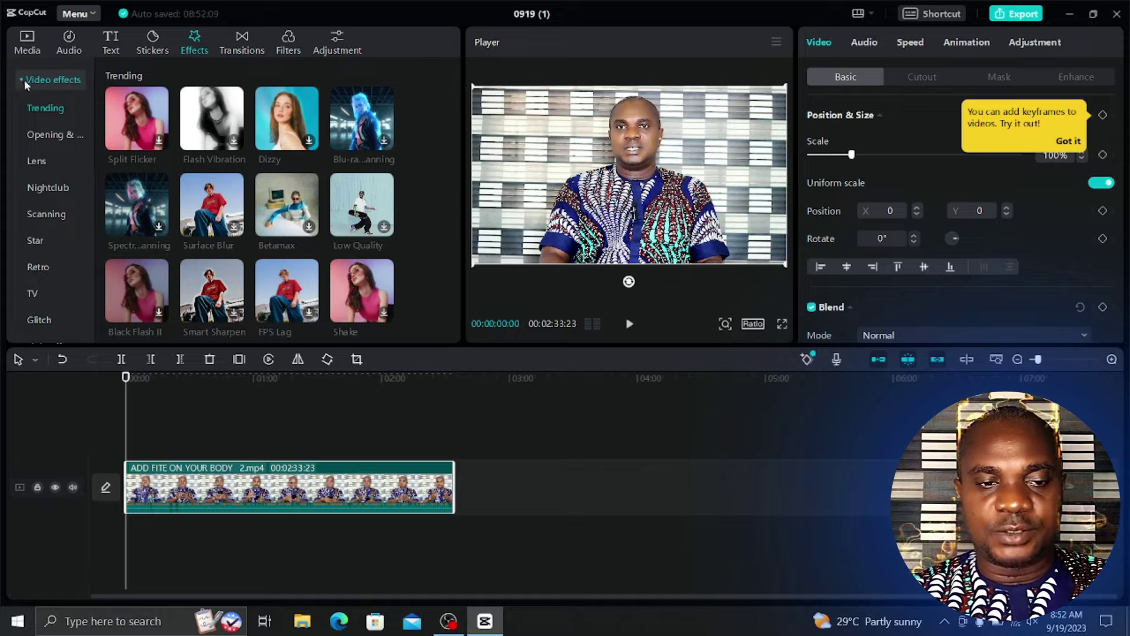
pyautogui.click(24, 80)
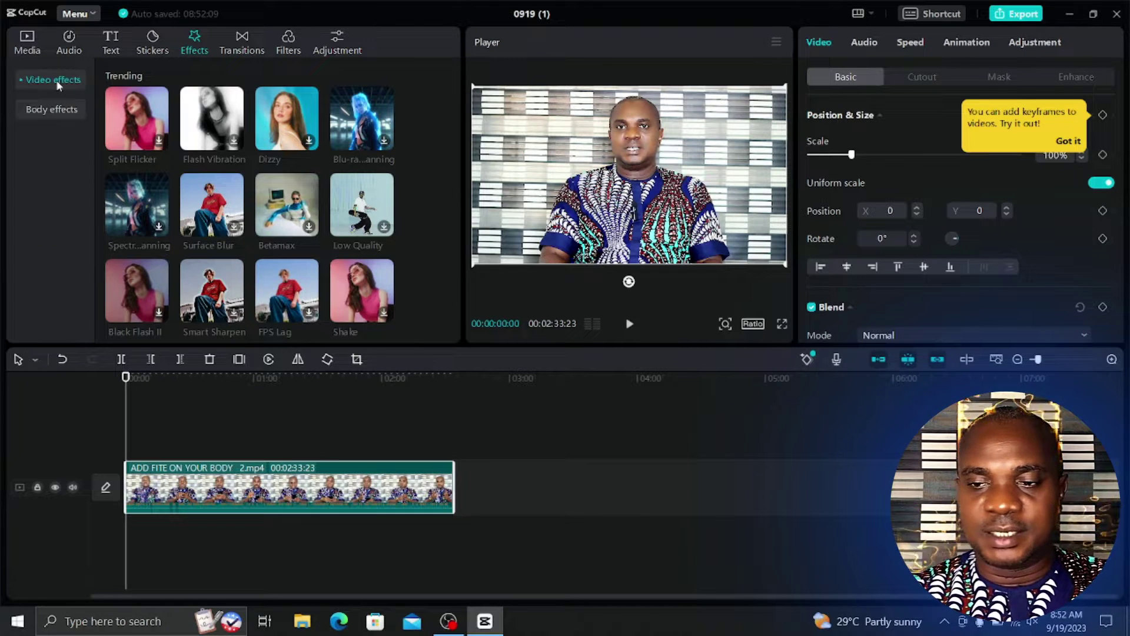
pyautogui.click(1067, 142)
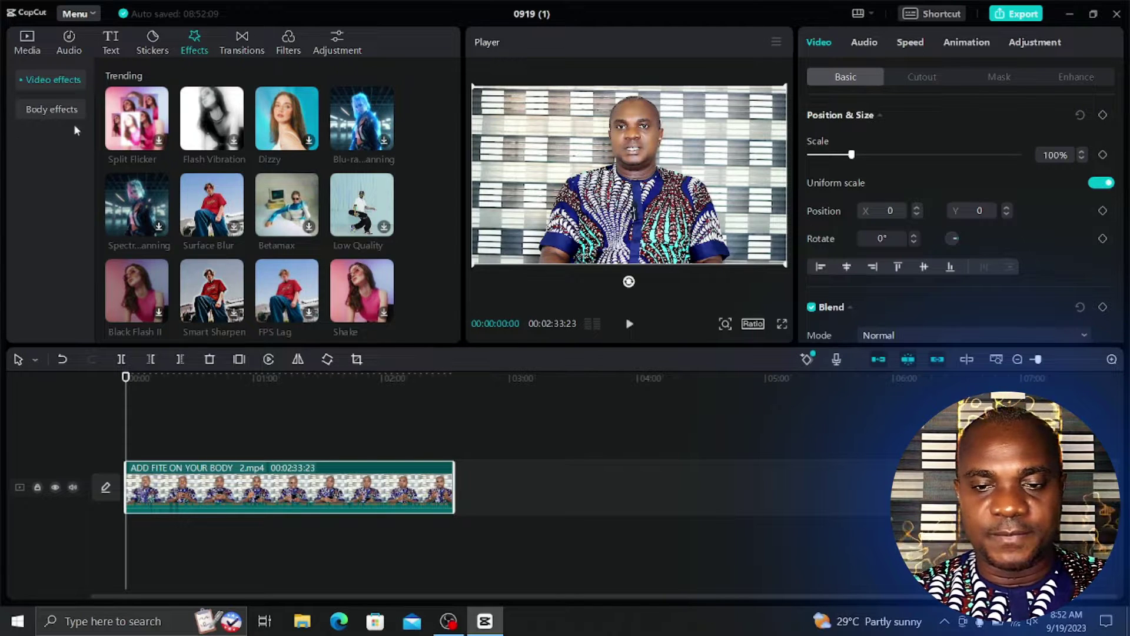
pyautogui.click(46, 112)
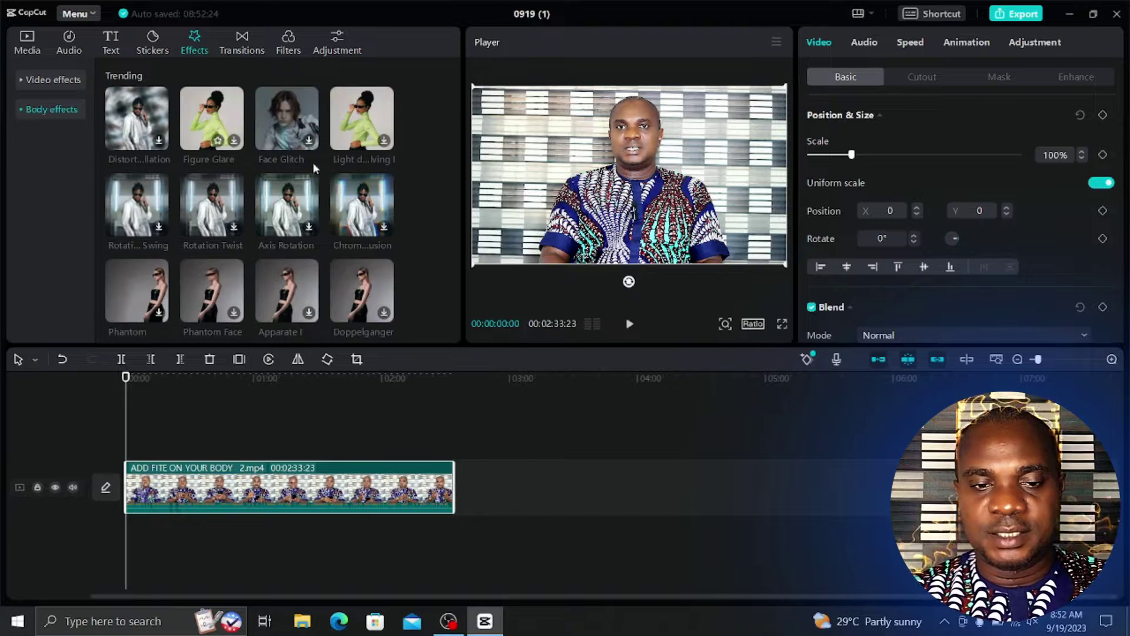
pyautogui.scroll(-2, 264, 154)
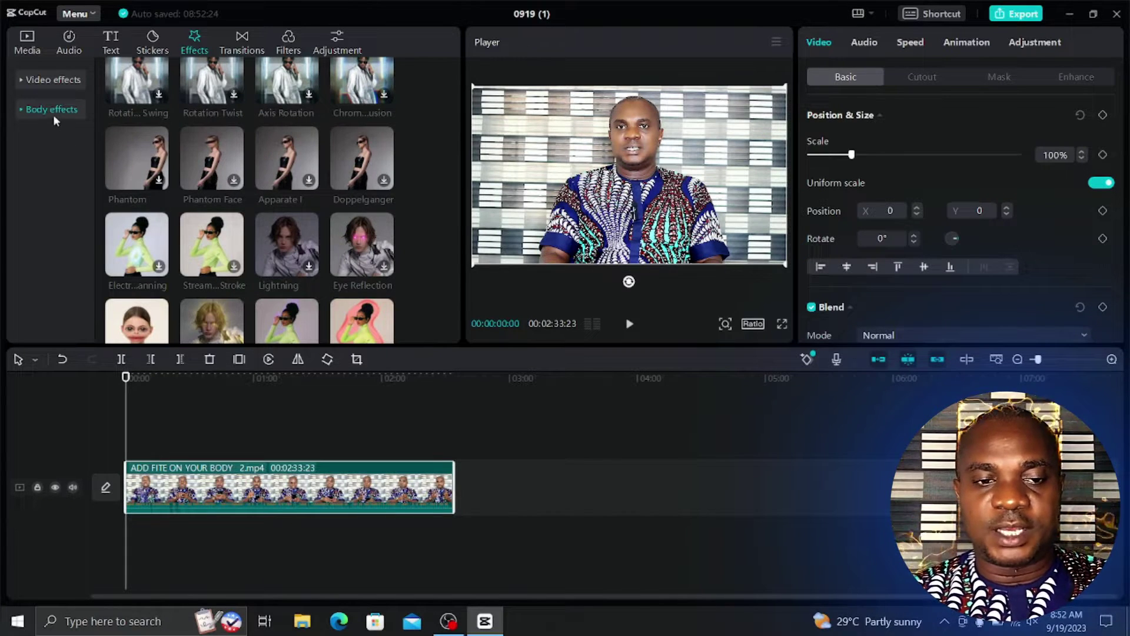
# Expand the Body effects categories and select the Stroke subcategory
pyautogui.click(20, 111)
pyautogui.click(20, 111)
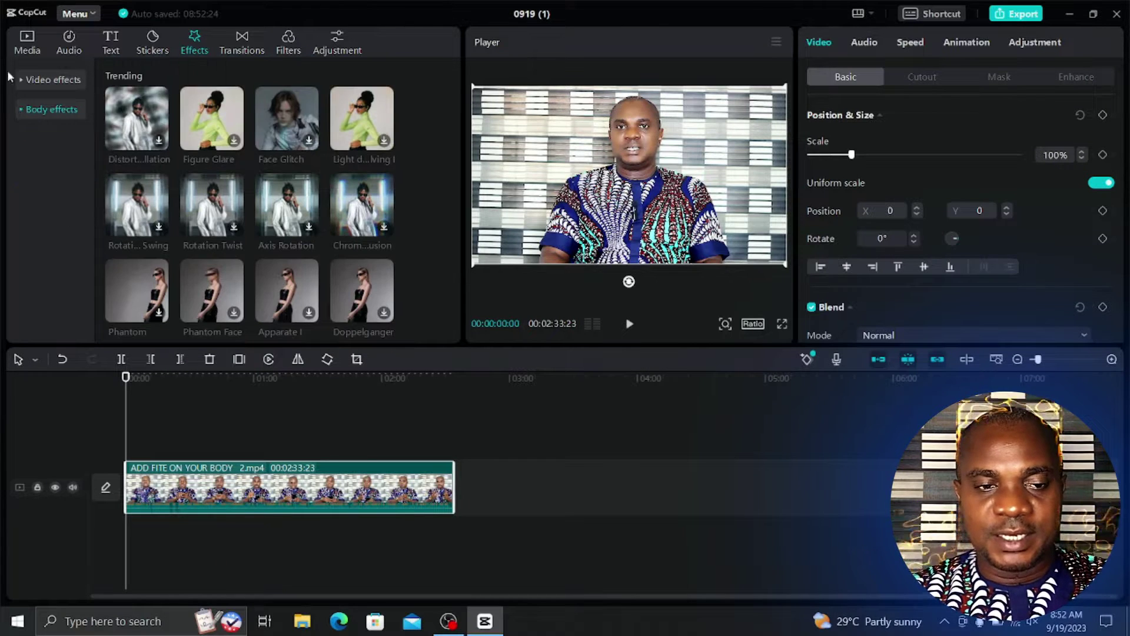
pyautogui.click(59, 83)
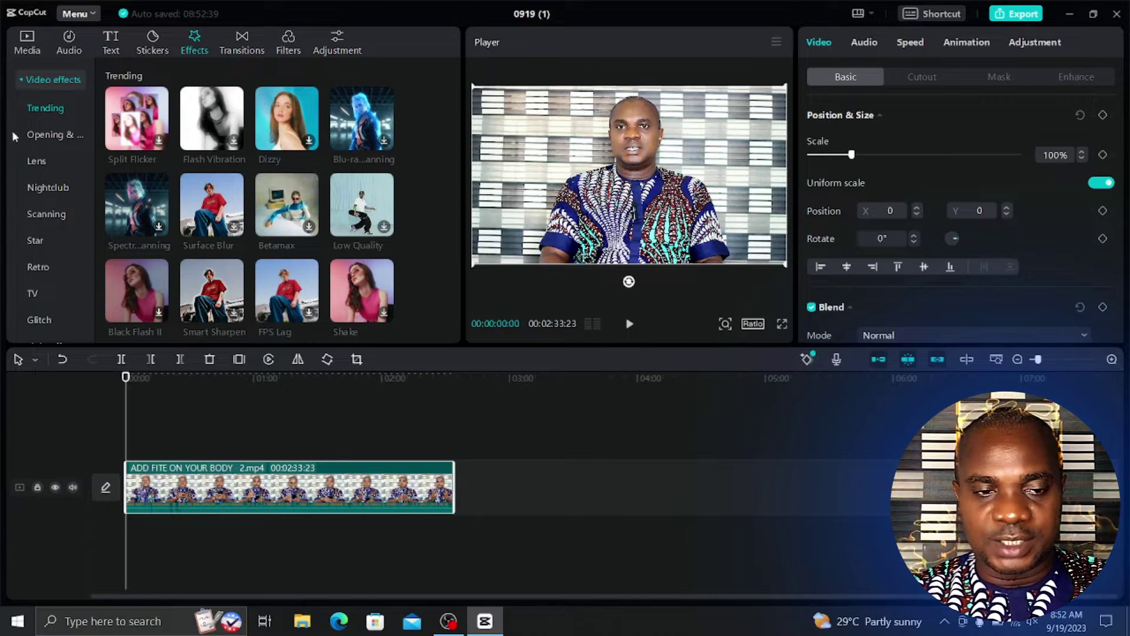
pyautogui.click(21, 79)
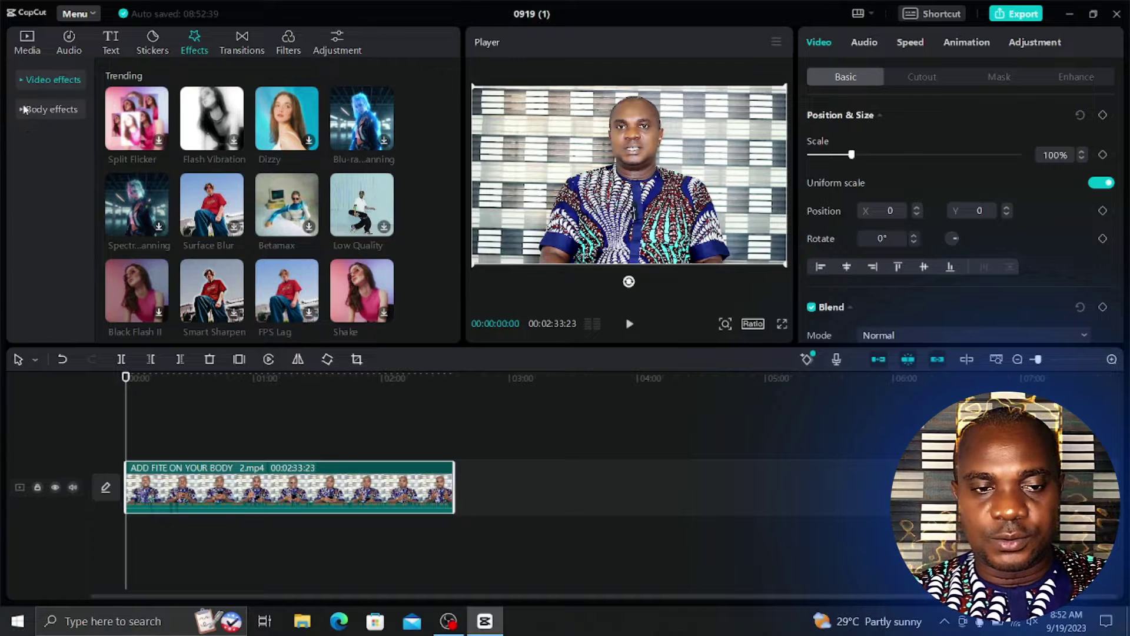
pyautogui.click(21, 111)
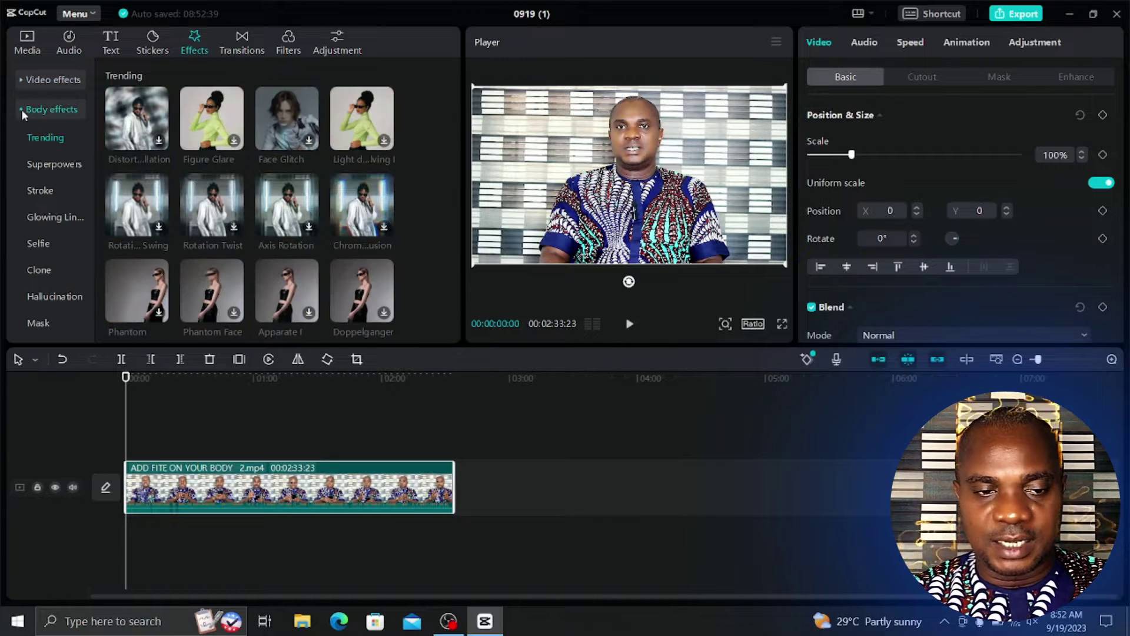
pyautogui.click(44, 192)
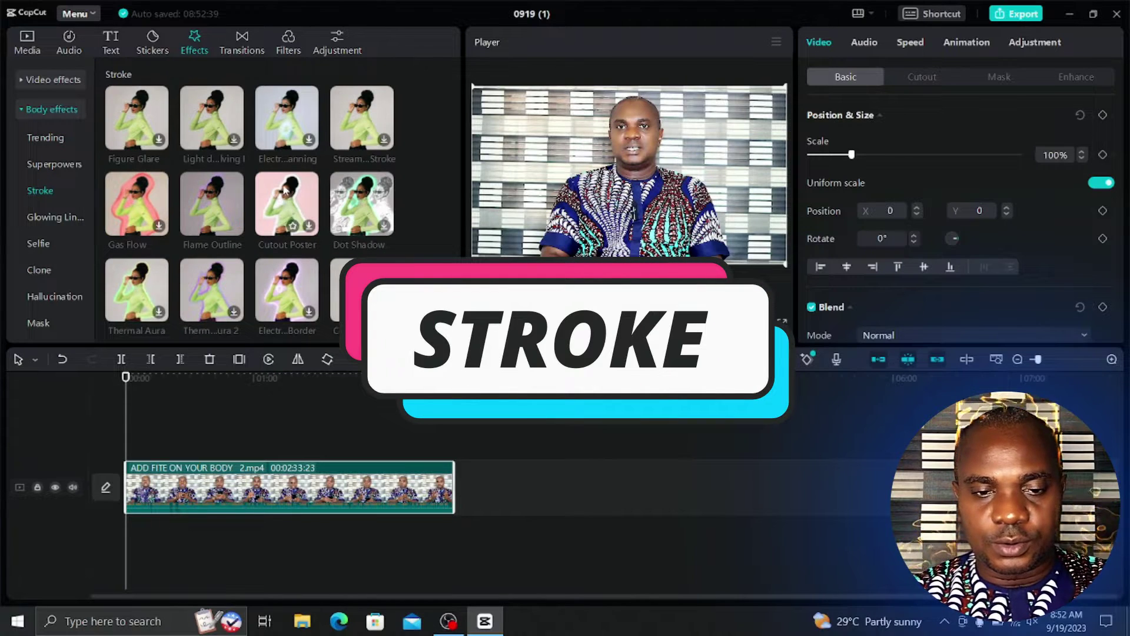
pyautogui.scroll(-1, 277, 187)
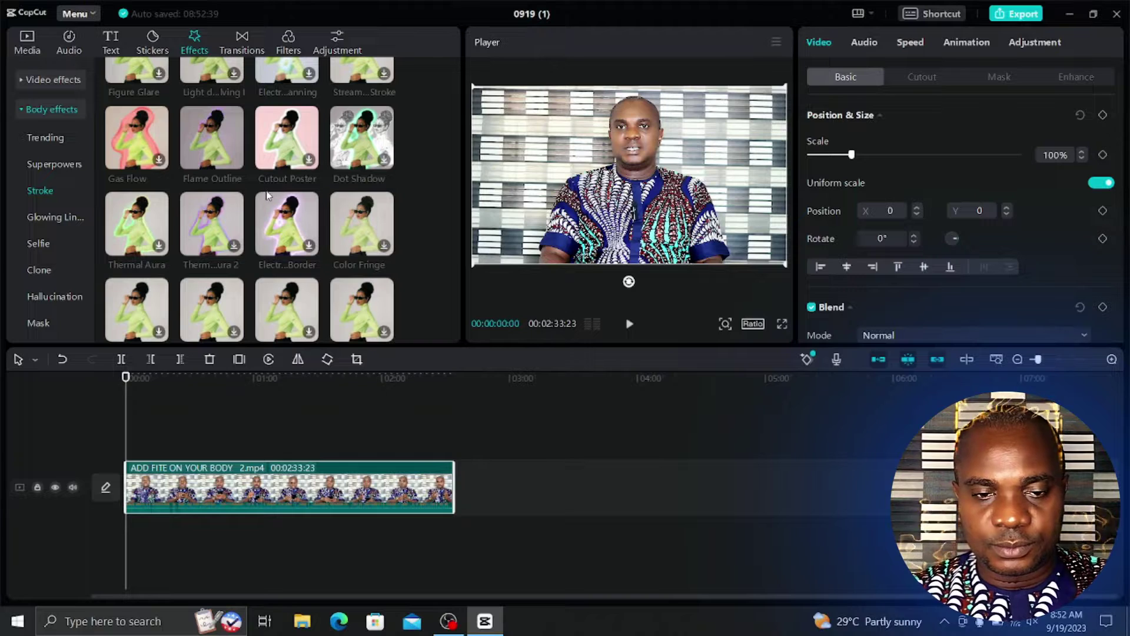
pyautogui.moveTo(212, 128)
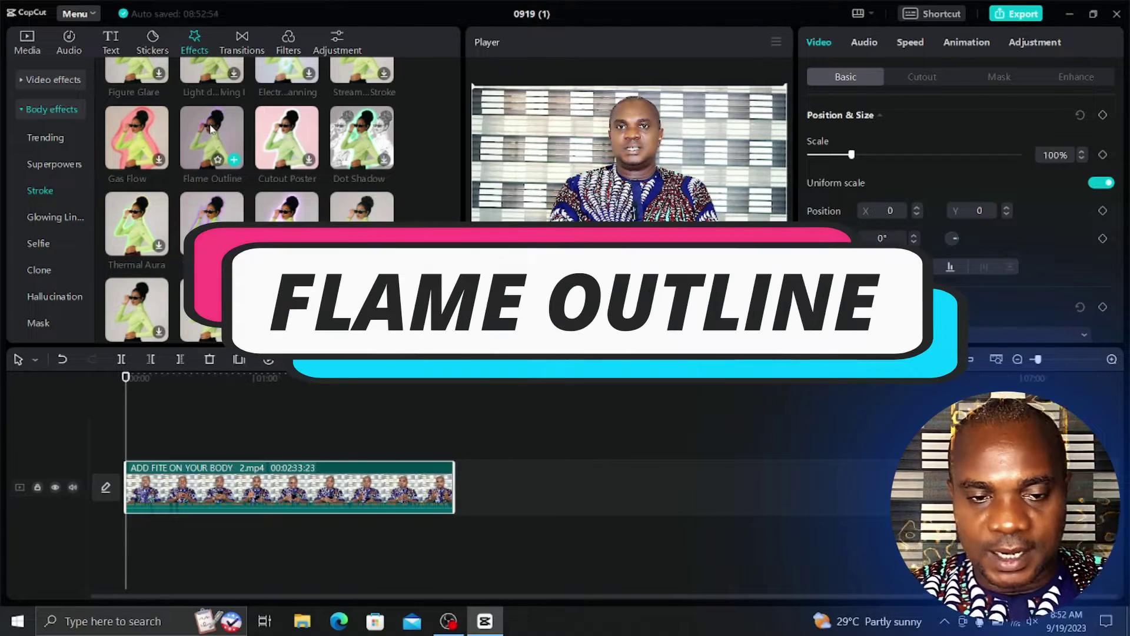
# Preview Flame Outline, then drag it onto the timeline above the full video clip
pyautogui.click(216, 144)
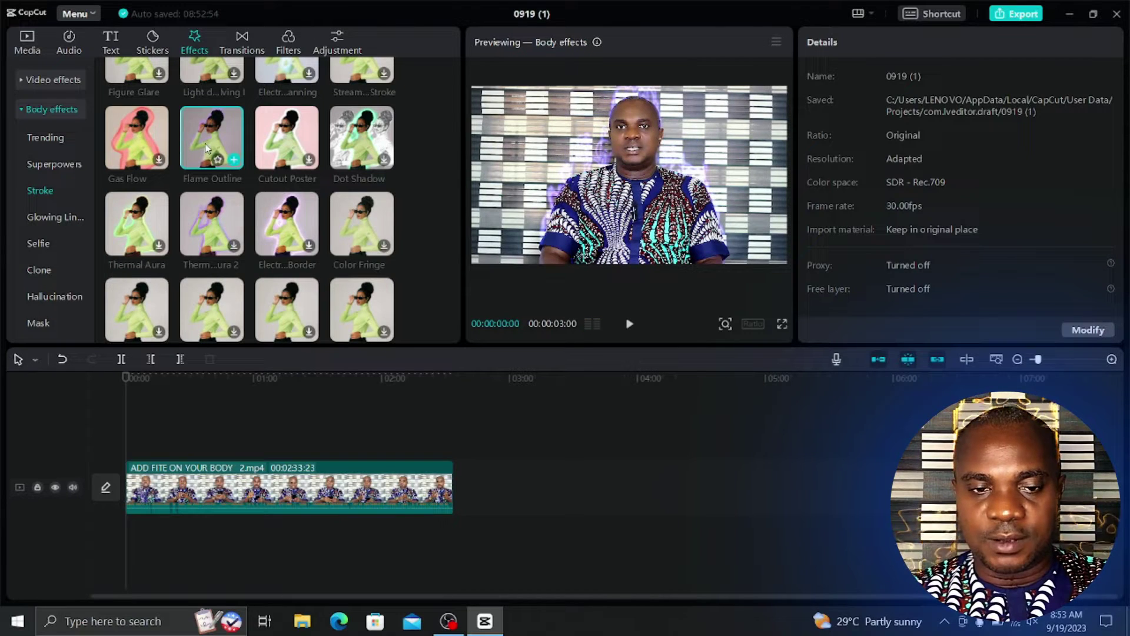
pyautogui.moveTo(203, 147)
pyautogui.mouseDown()
pyautogui.moveTo(147, 446)
pyautogui.moveTo(301, 467)
pyautogui.moveTo(427, 454)
pyautogui.moveTo(343, 451)
pyautogui.moveTo(455, 445)
pyautogui.mouseUp()
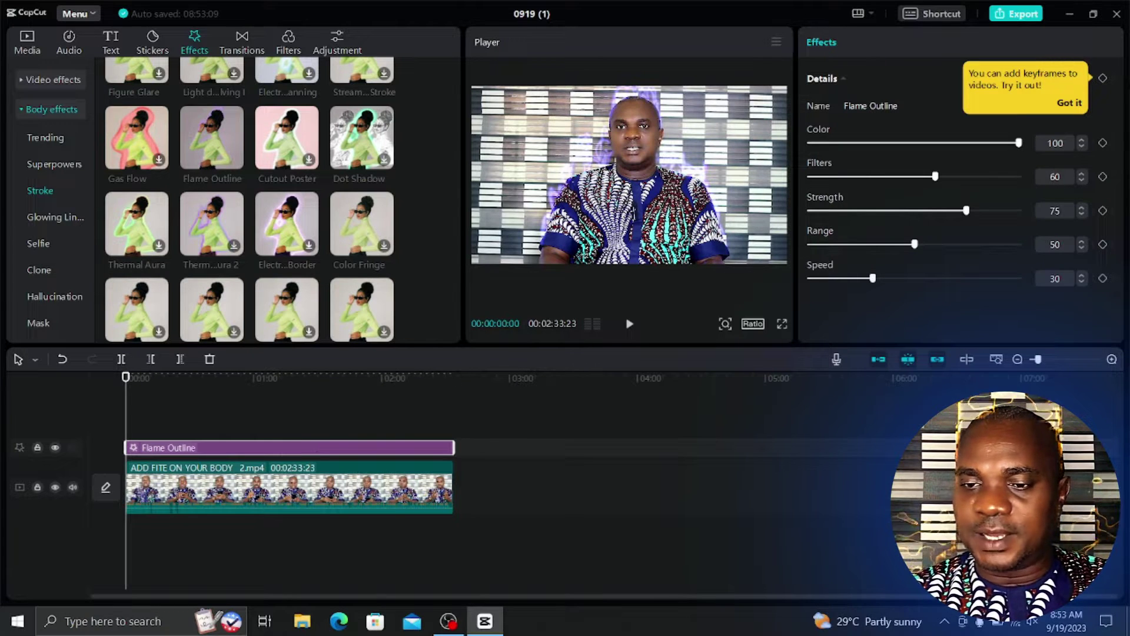
# Dismiss the keyframe tip and set the Flame Outline Color slider to 63
pyautogui.click(1072, 103)
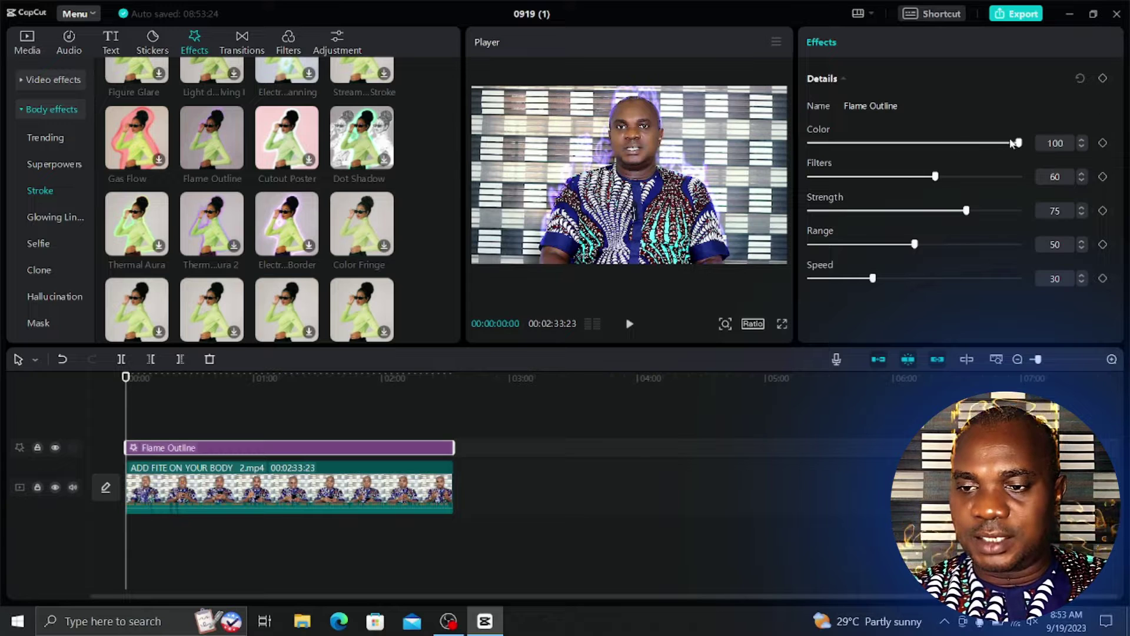
pyautogui.moveTo(1017, 143); pyautogui.dragTo(1013, 143)
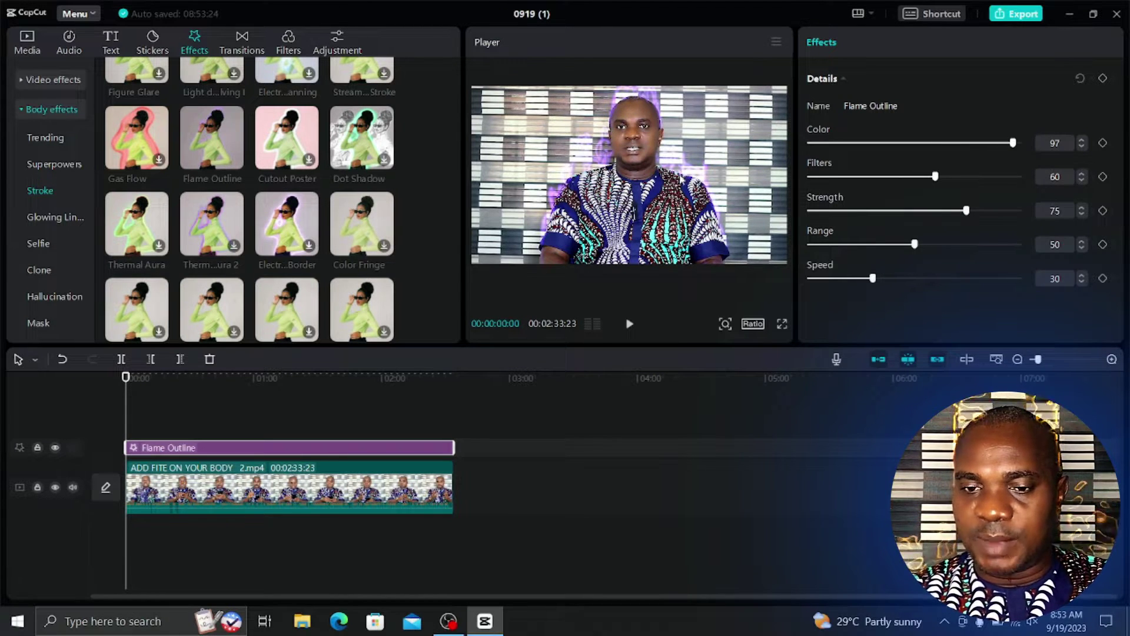
pyautogui.moveTo(1011, 146); pyautogui.dragTo(929, 144)
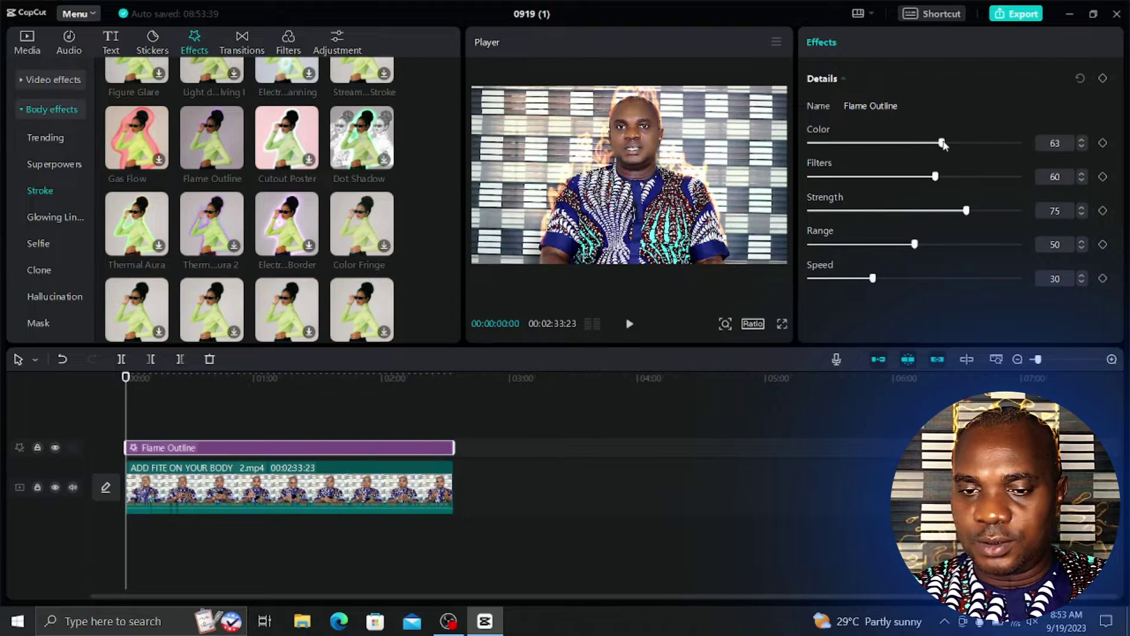
pyautogui.moveTo(932, 149); pyautogui.dragTo(941, 143)
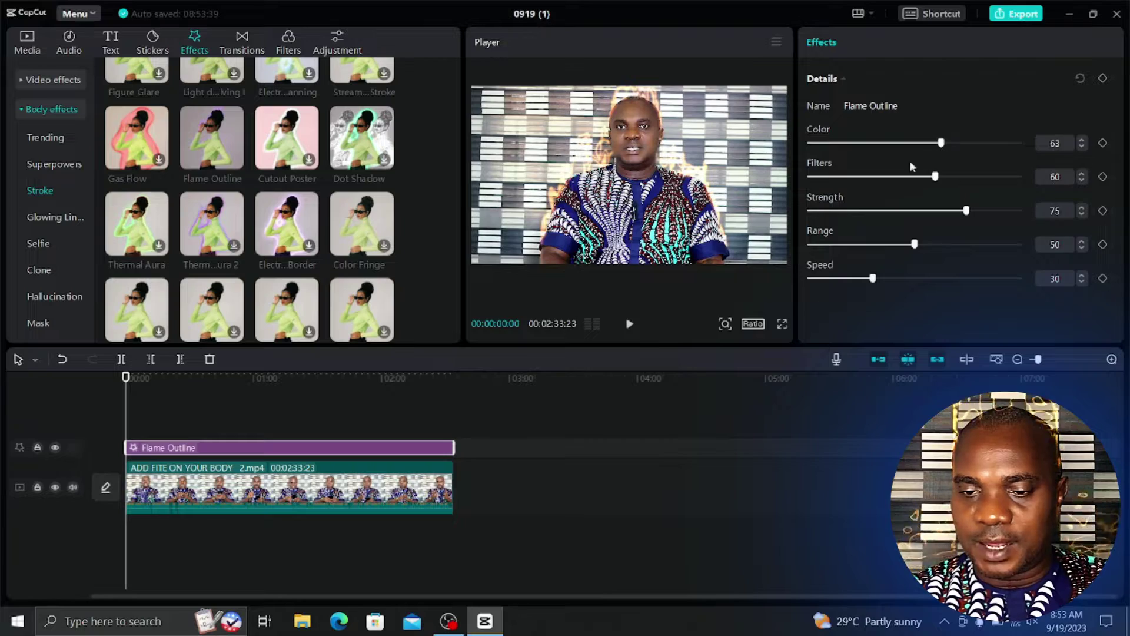
# Set Flame Outline Filters to 100, checking the clip in full-screen preview before and after
pyautogui.click(782, 324)
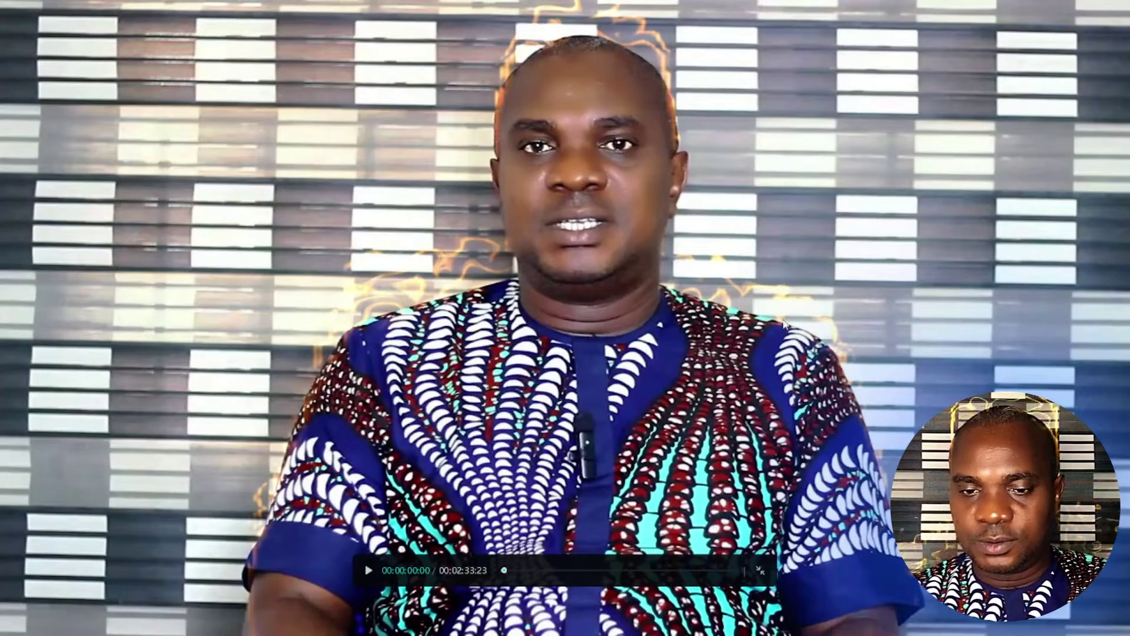
pyautogui.press('Escape')
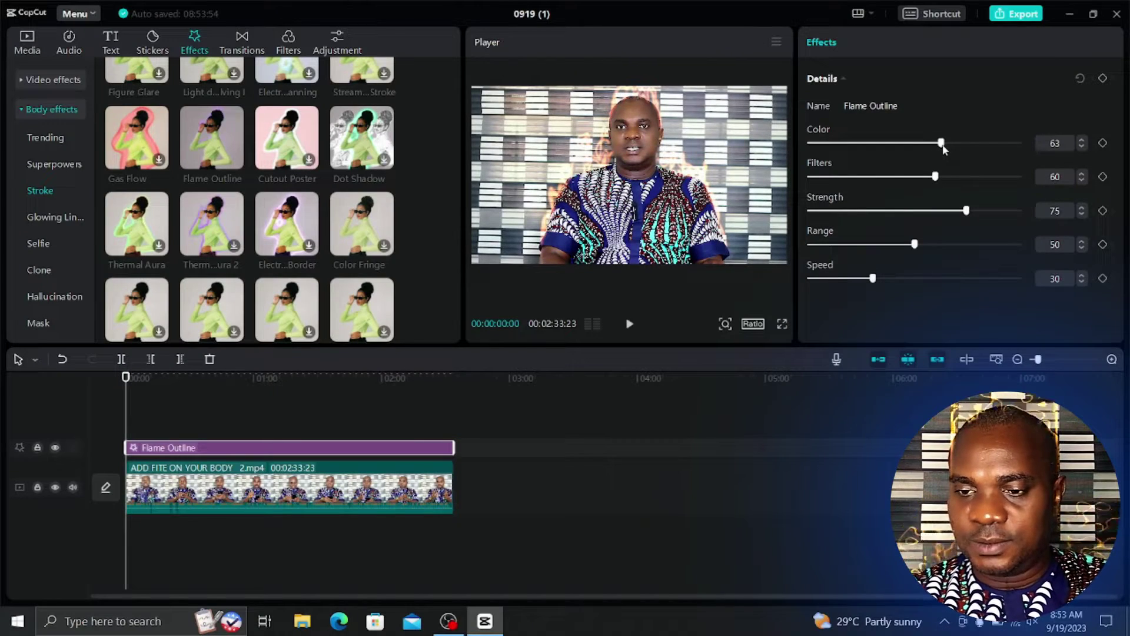
pyautogui.moveTo(936, 178); pyautogui.dragTo(1024, 177)
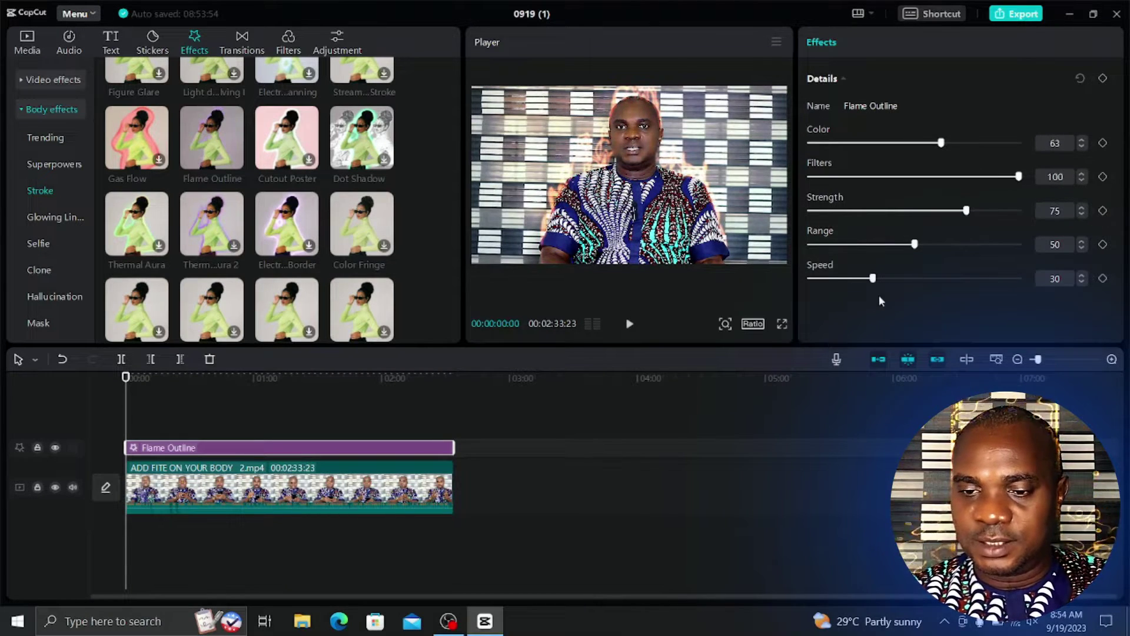
pyautogui.click(781, 323)
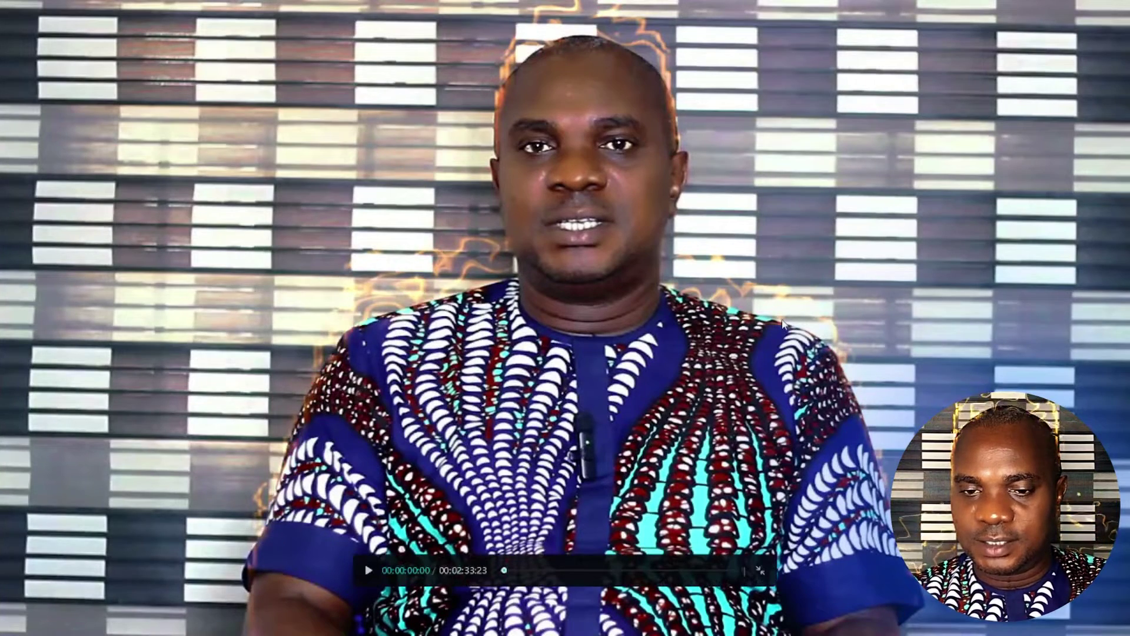
pyautogui.press('Escape')
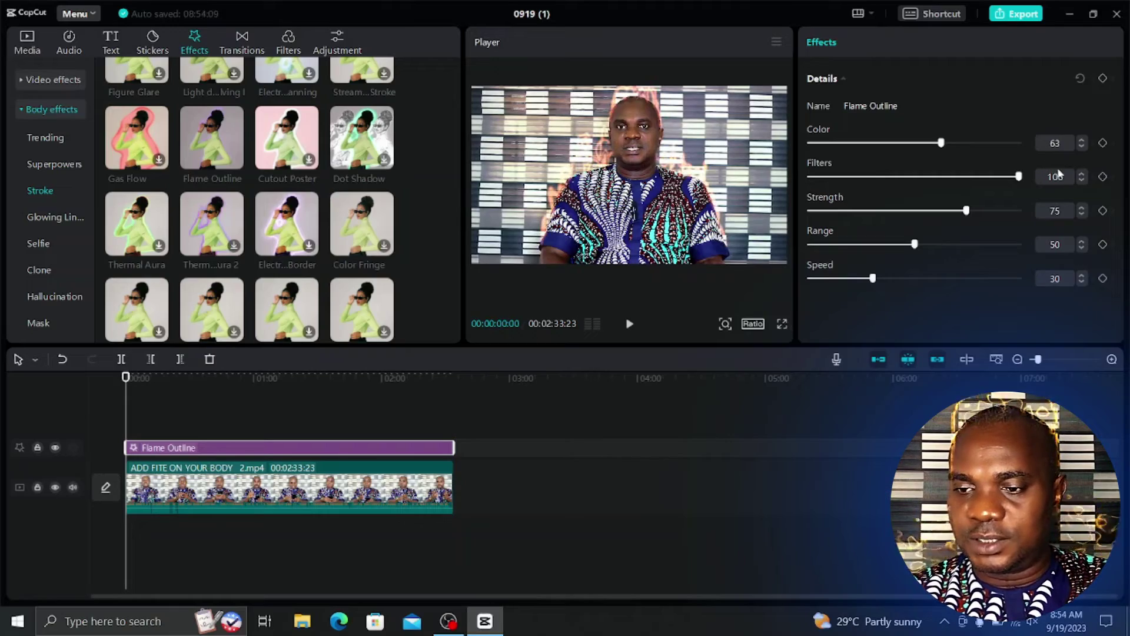